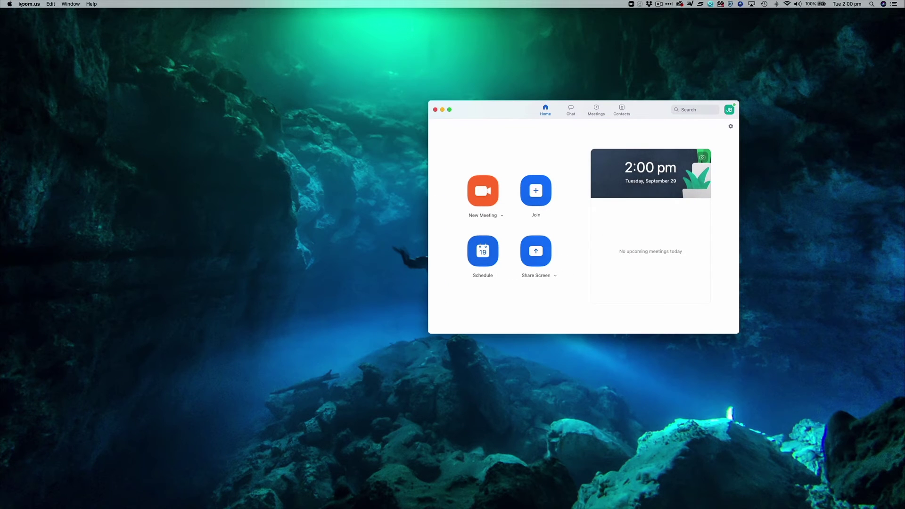
# Step: Set Zoom's audio microphone to Swivl Audio Input Interface in Preferences
pyautogui.click(23, 4)
pyautogui.click(28, 24)
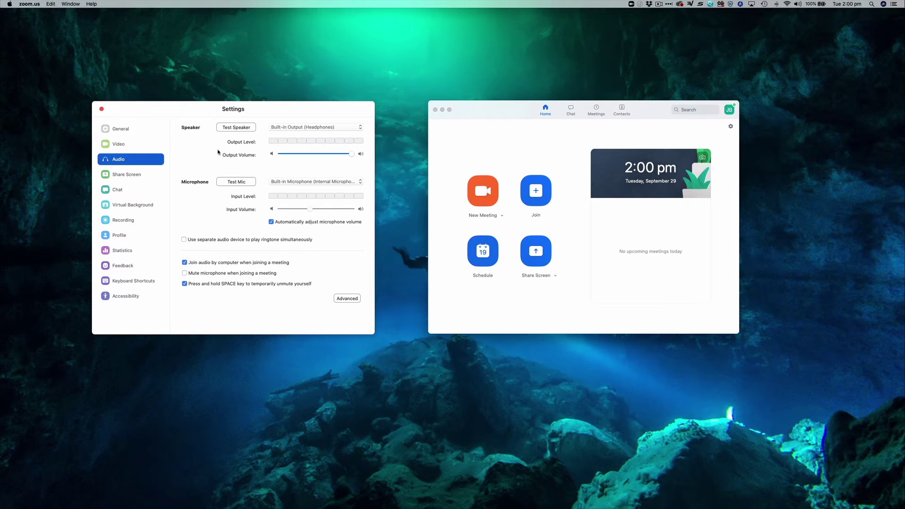
pyautogui.click(313, 182)
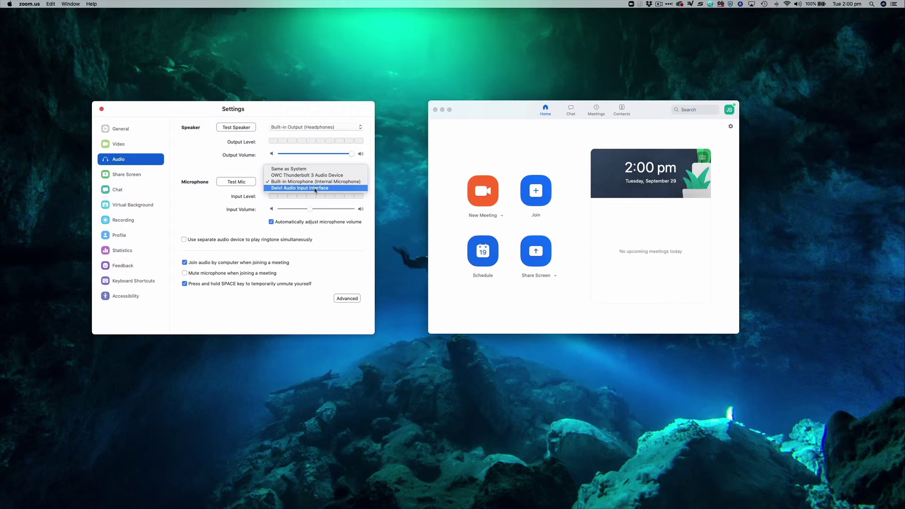
pyautogui.click(315, 188)
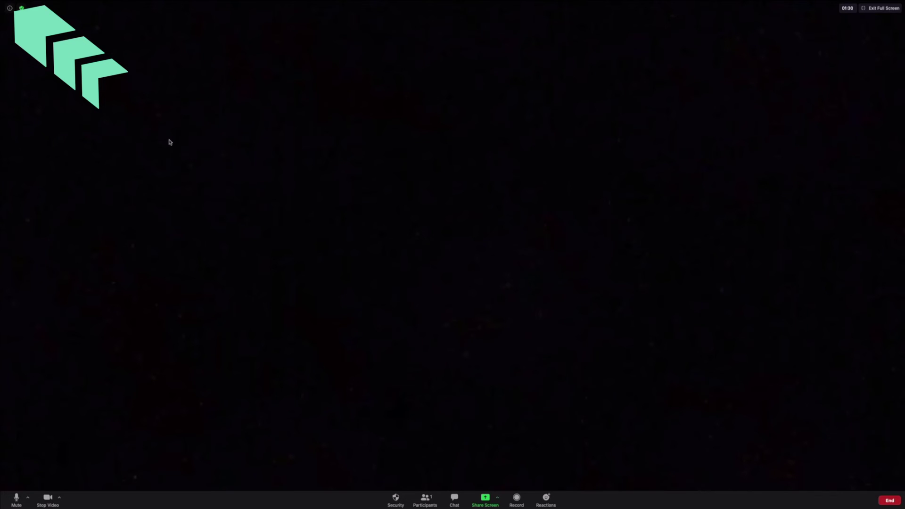
# Step: Show the running meeting's details to read its Meeting ID
pyautogui.click(8, 8)
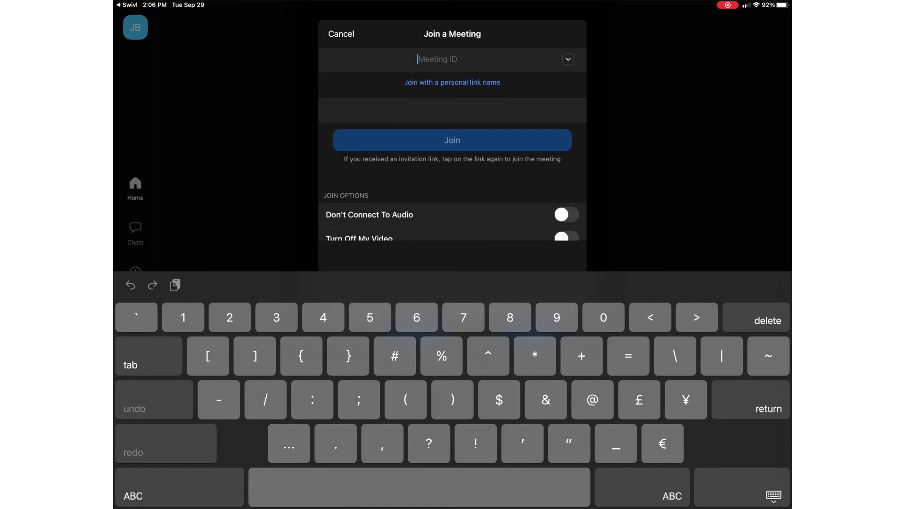
# Step: Enter the first digits of the Mac meeting's ID in the iPad's Join a Meeting field
pyautogui.write('870')
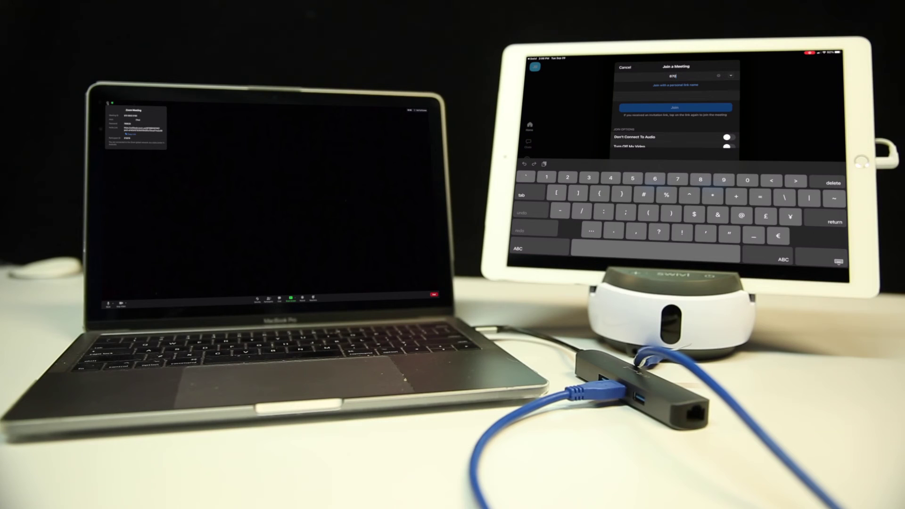
pyautogui.write(' 301')
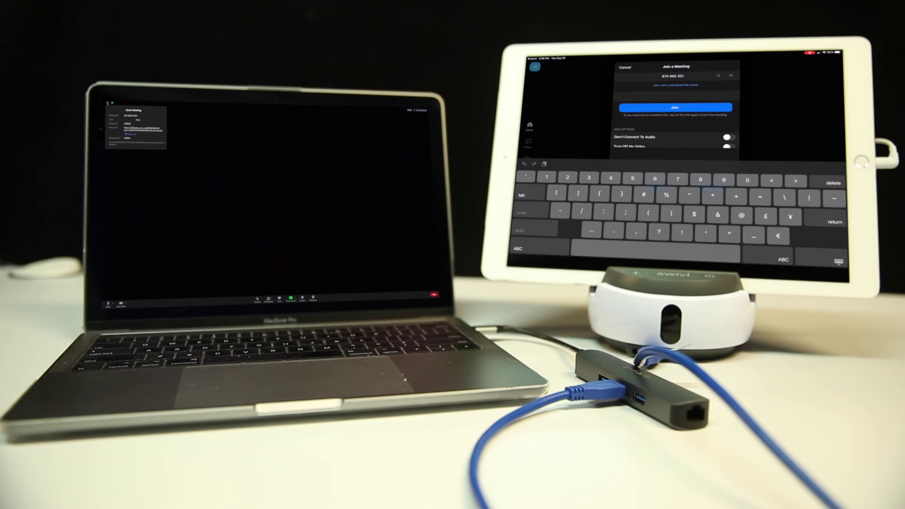